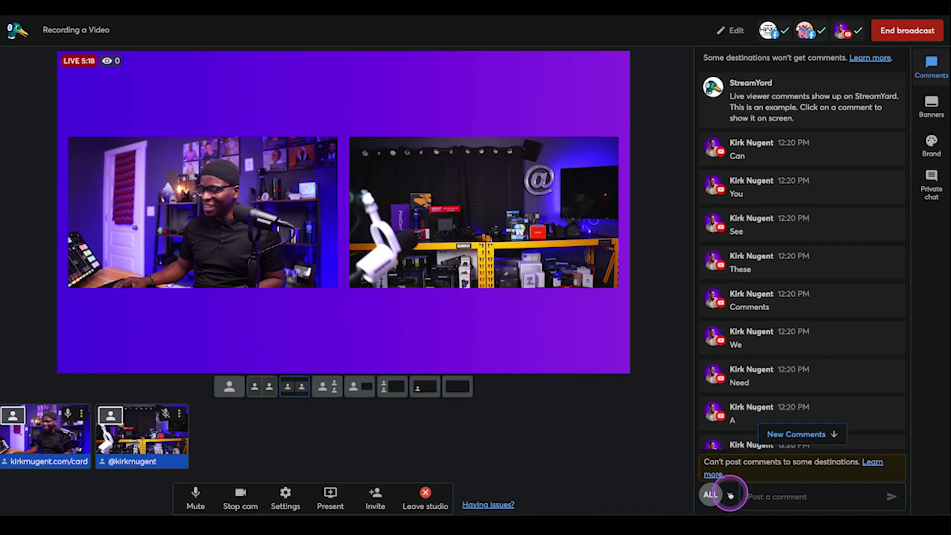
- Reveal the hidden Testing comment in the live comments feed
scroll(825, 391, down, 10)
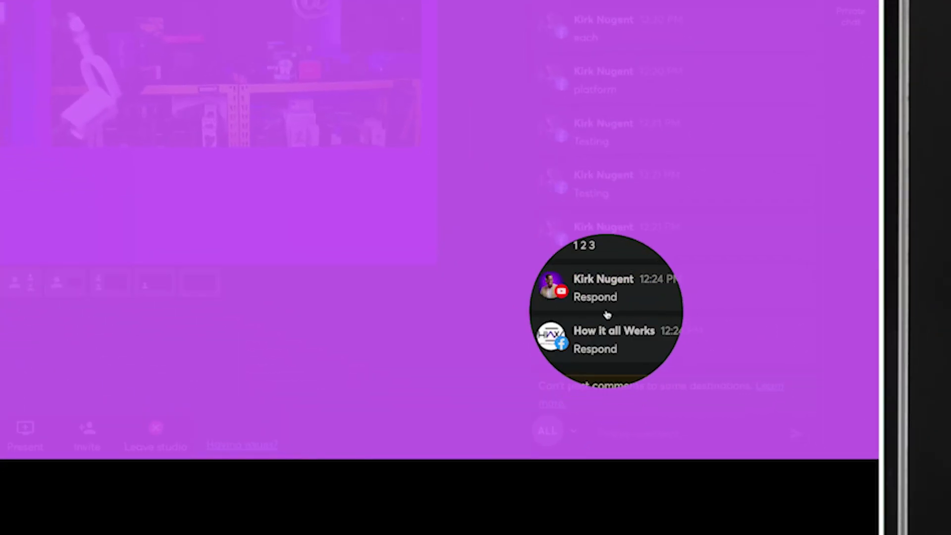
mouse_move(748, 391)
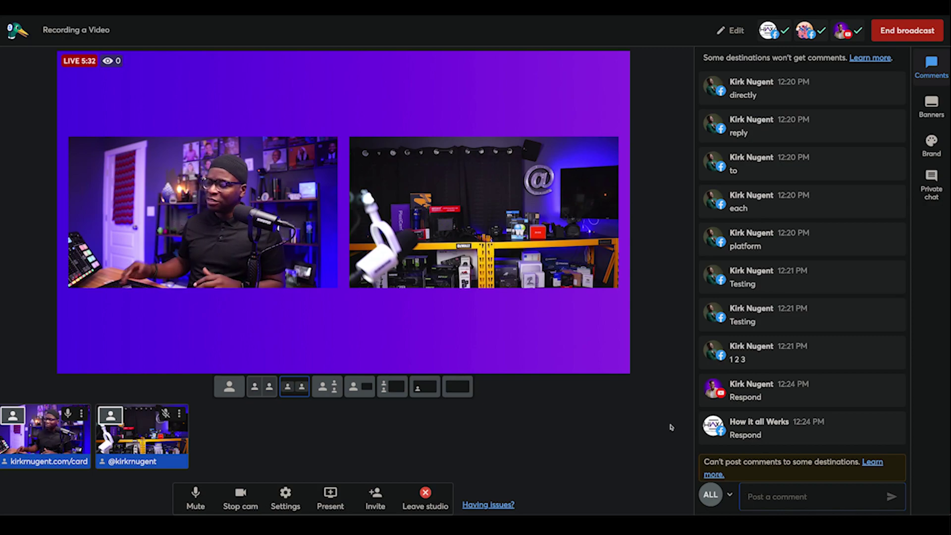
scroll(830, 338, up, 15)
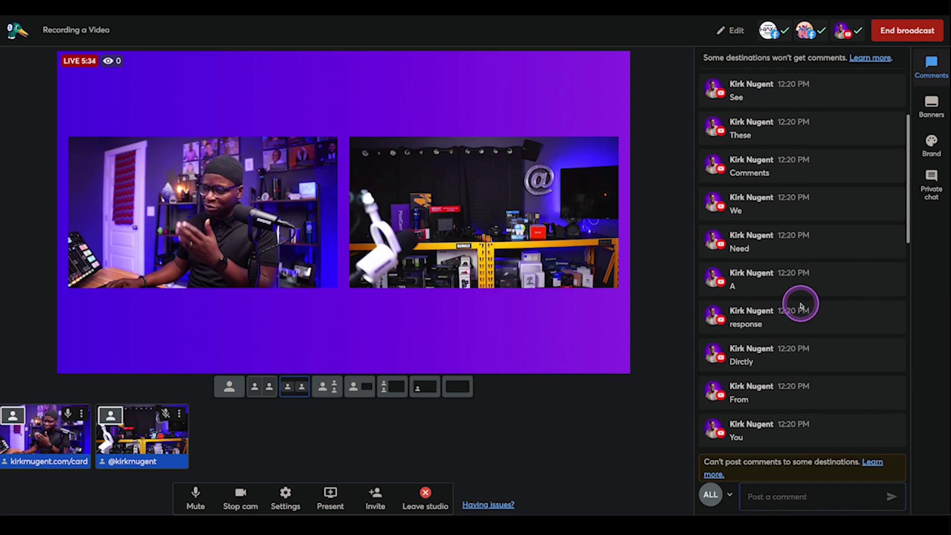
scroll(805, 307, down, 10)
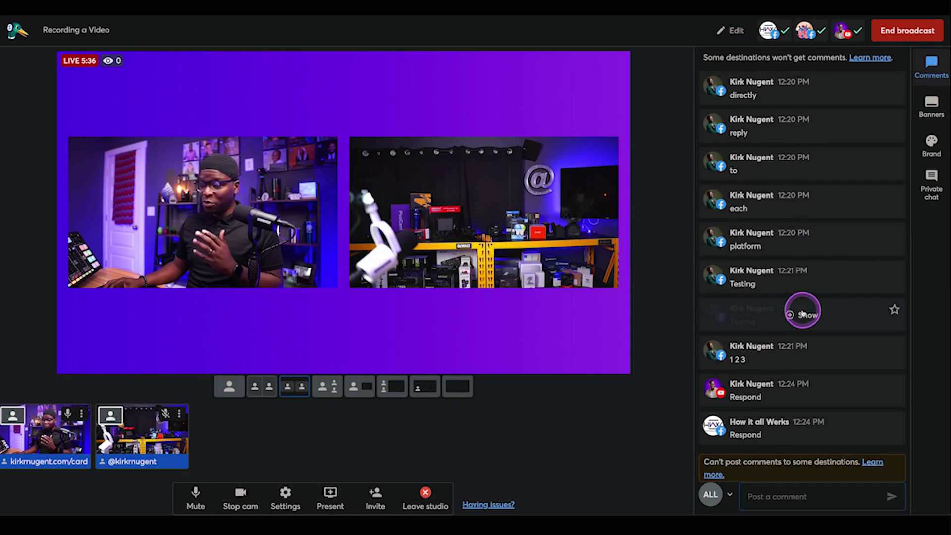
click(802, 312)
- Comment as the How it all Werks page and post 'What's good' to the chat
click(731, 495)
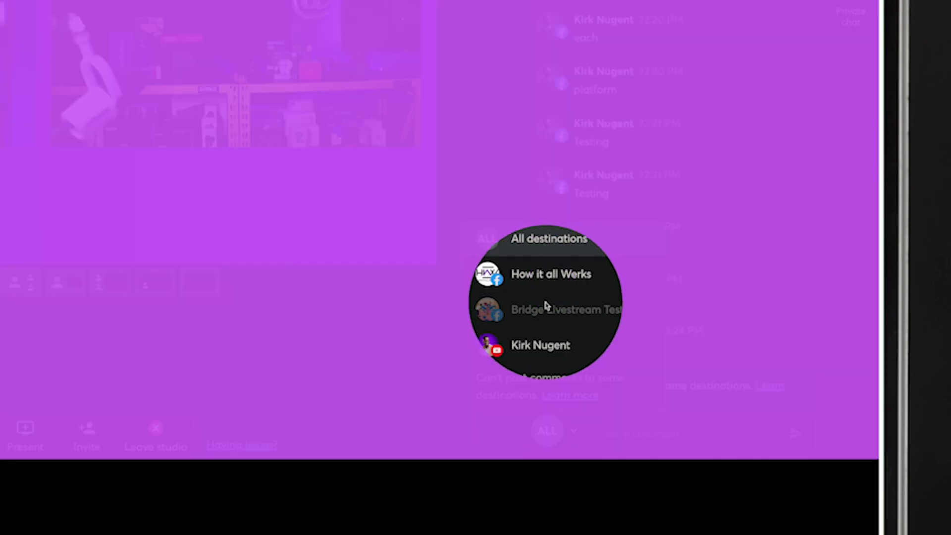
click(545, 308)
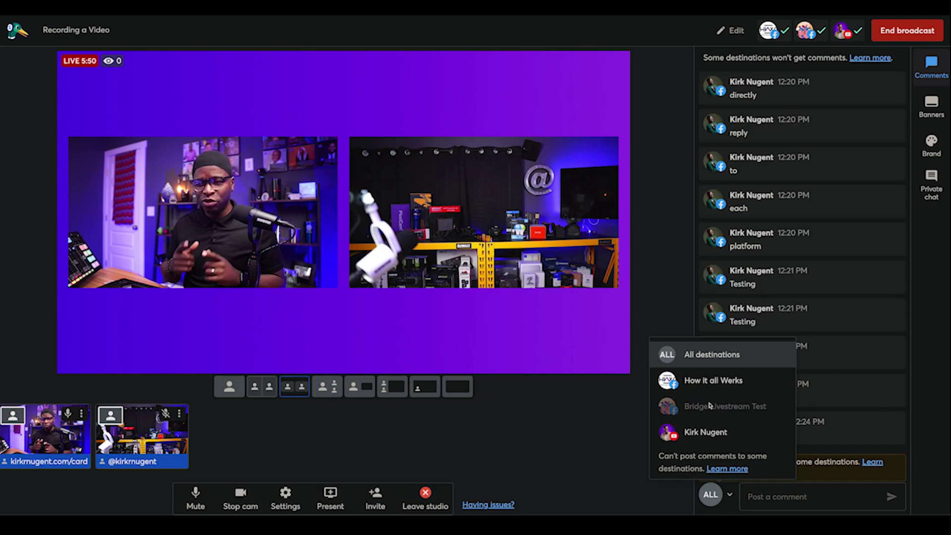
click(713, 433)
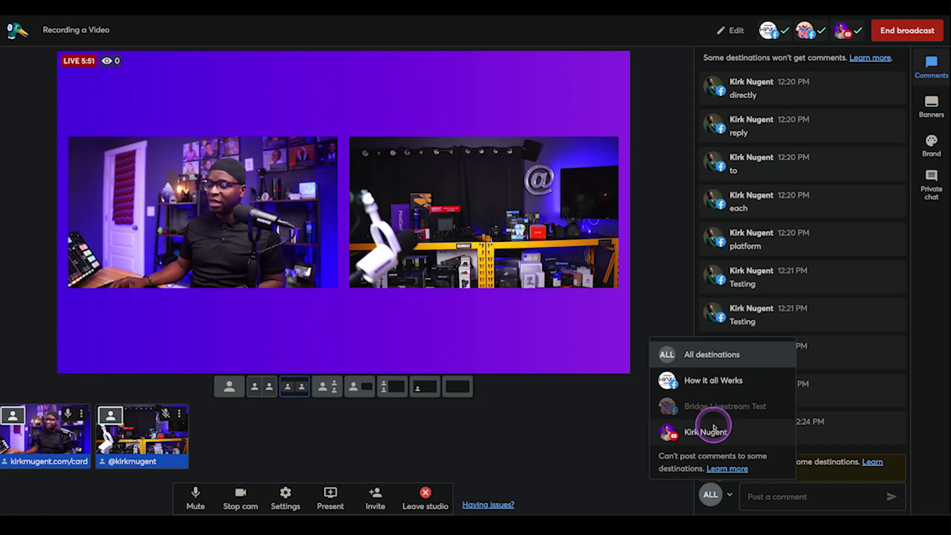
click(702, 382)
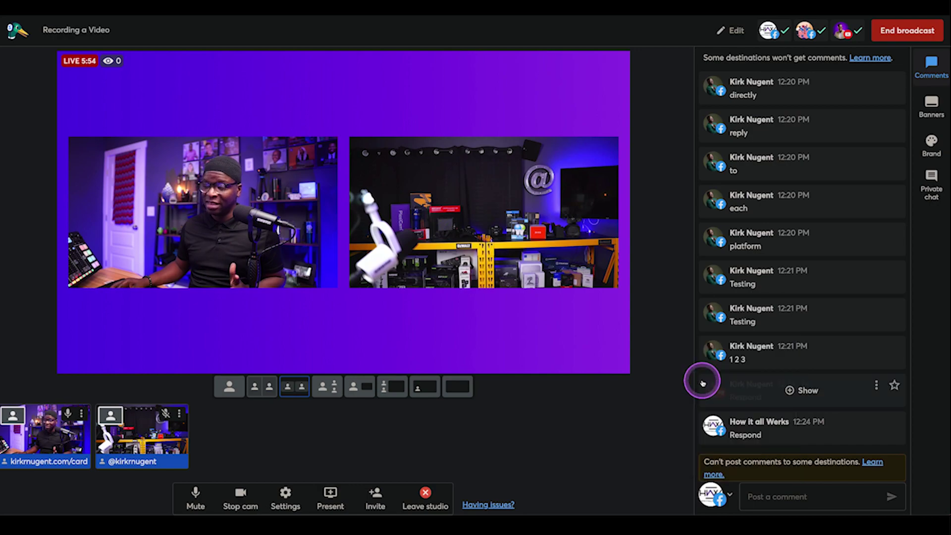
click(773, 497)
text(What's good Frank)
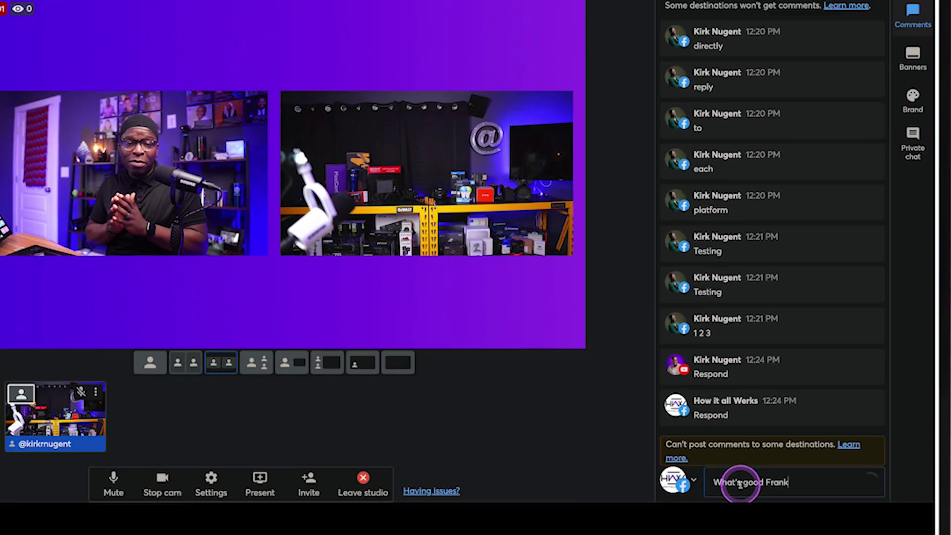
key(Return)
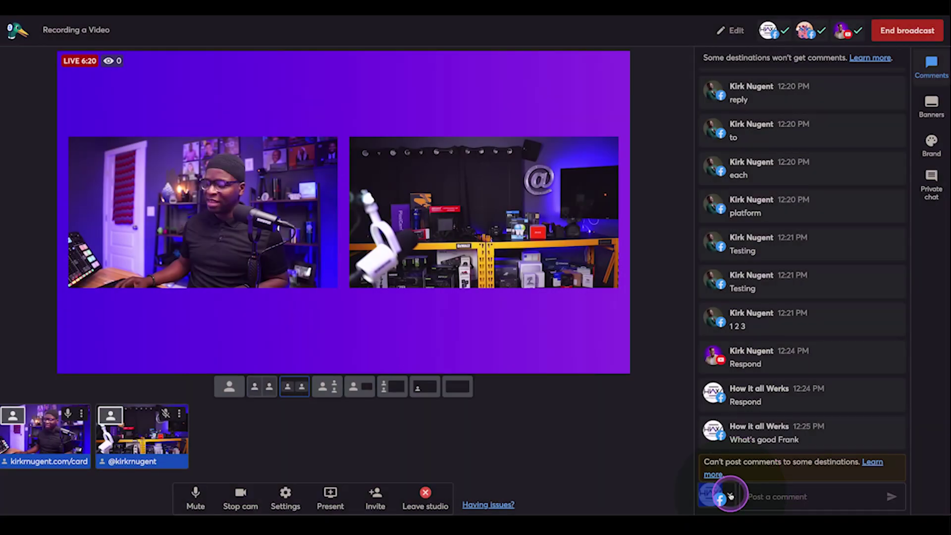
- Switch the commenting identity to the YouTube channel and start typing the 'Thanks for being here' comment
right_click(730, 496)
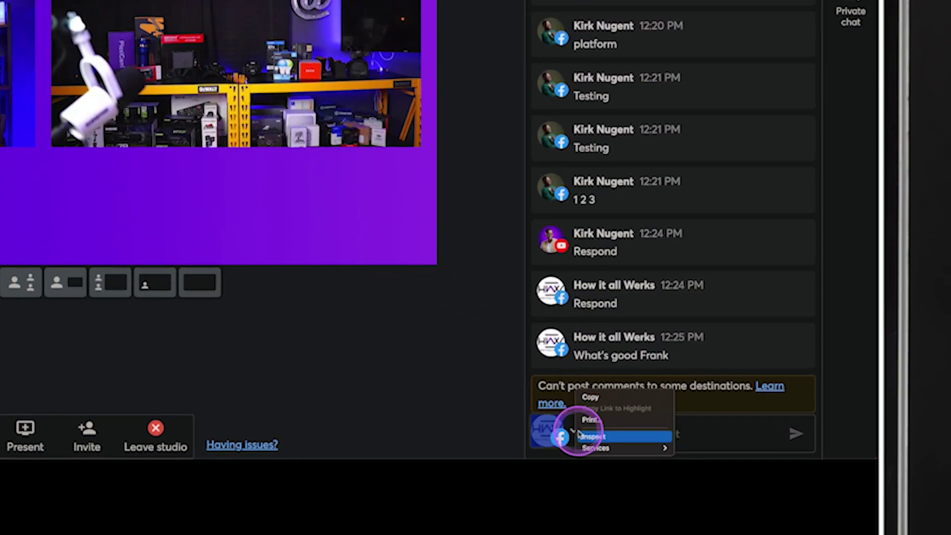
click(715, 433)
click(573, 435)
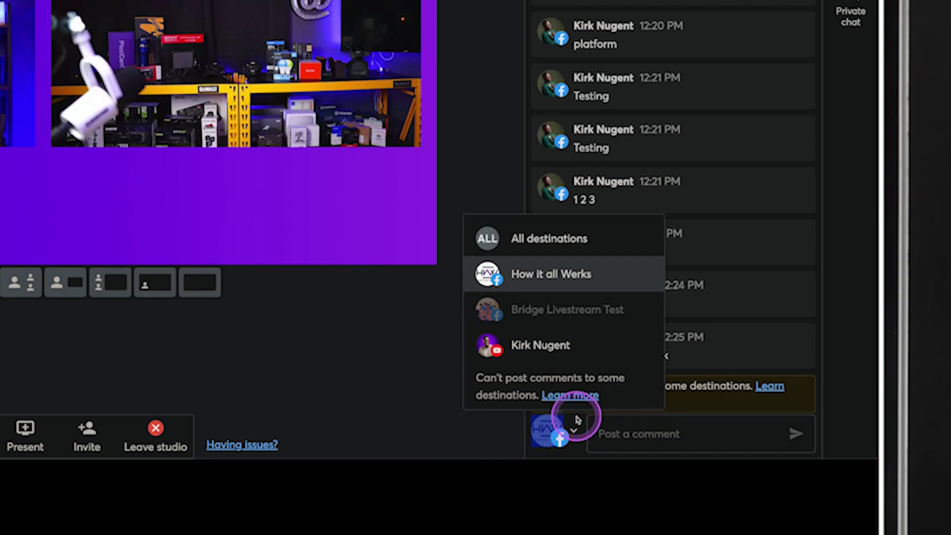
click(539, 343)
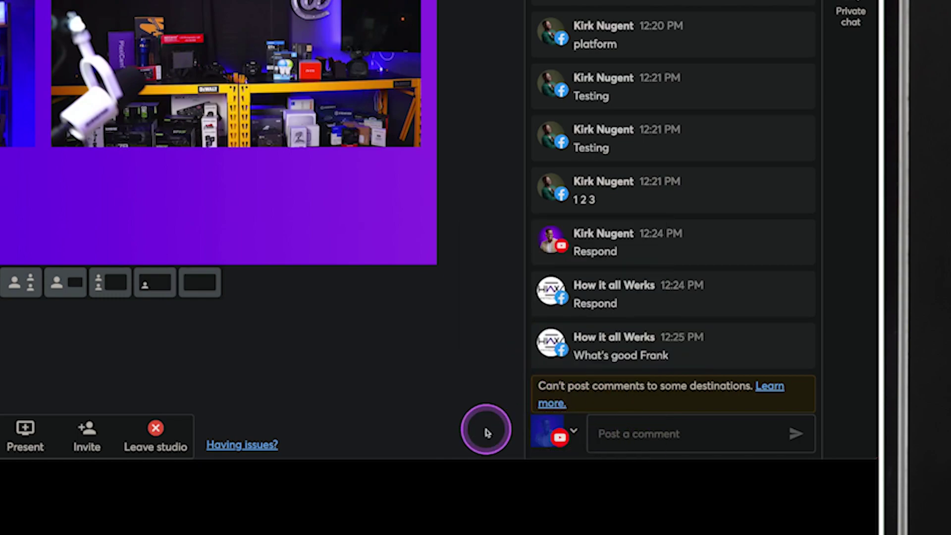
click(626, 436)
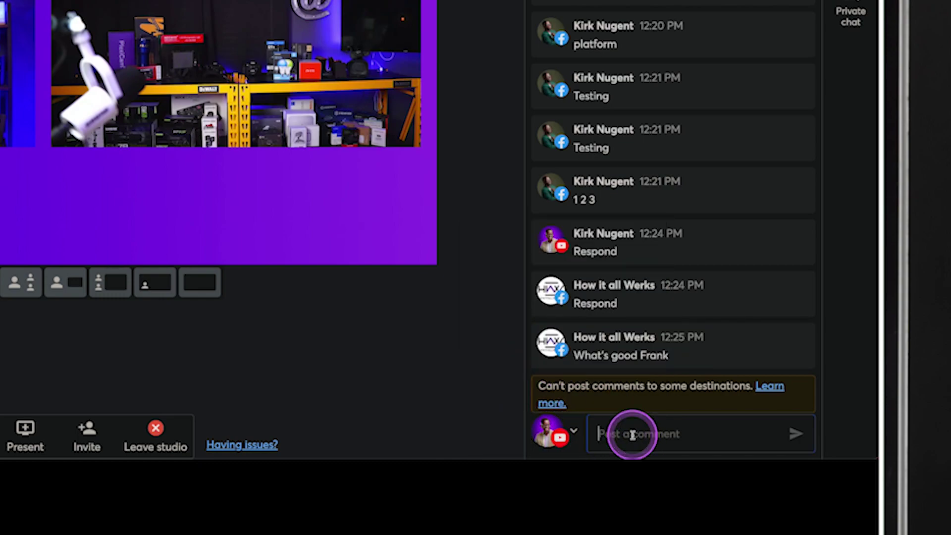
text(Tha)
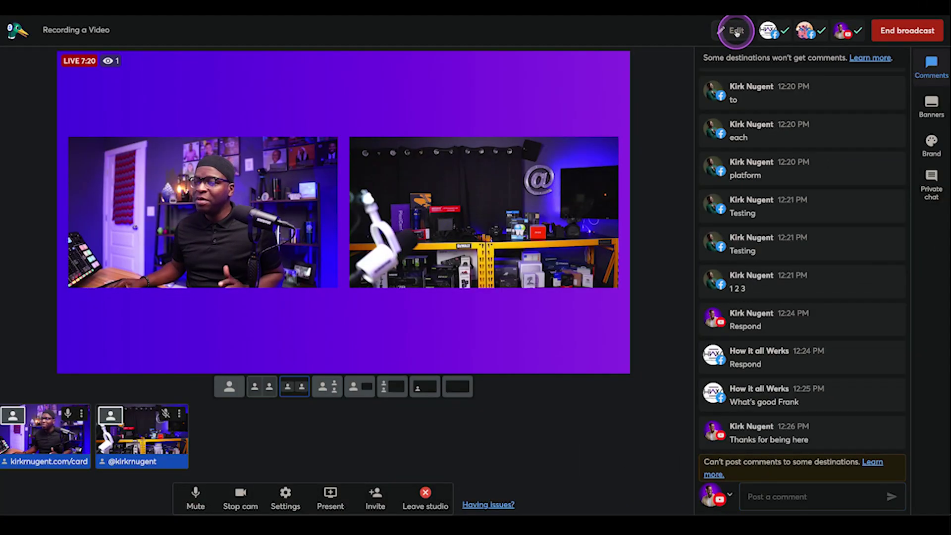
- Remove the YouTube destination from the live broadcast, deleting its YouTube post too
click(203, 134)
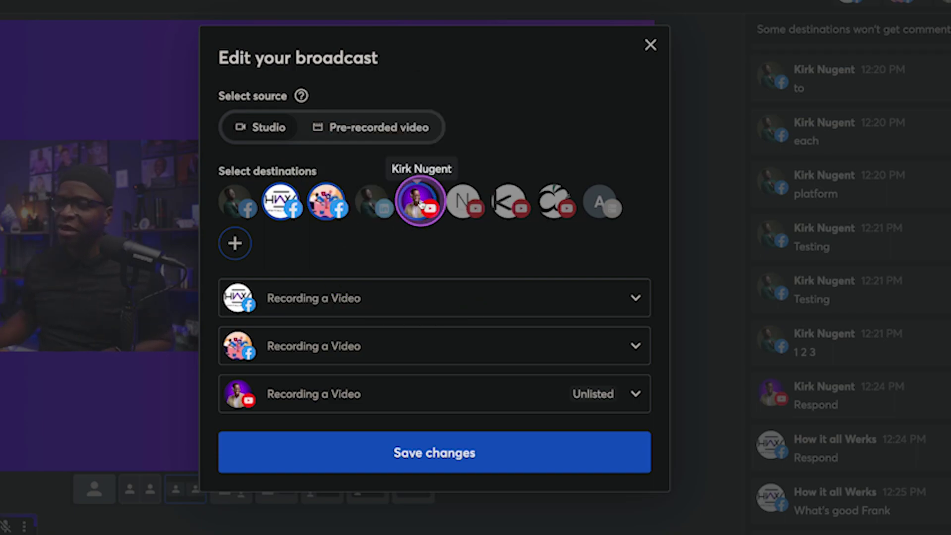
click(421, 205)
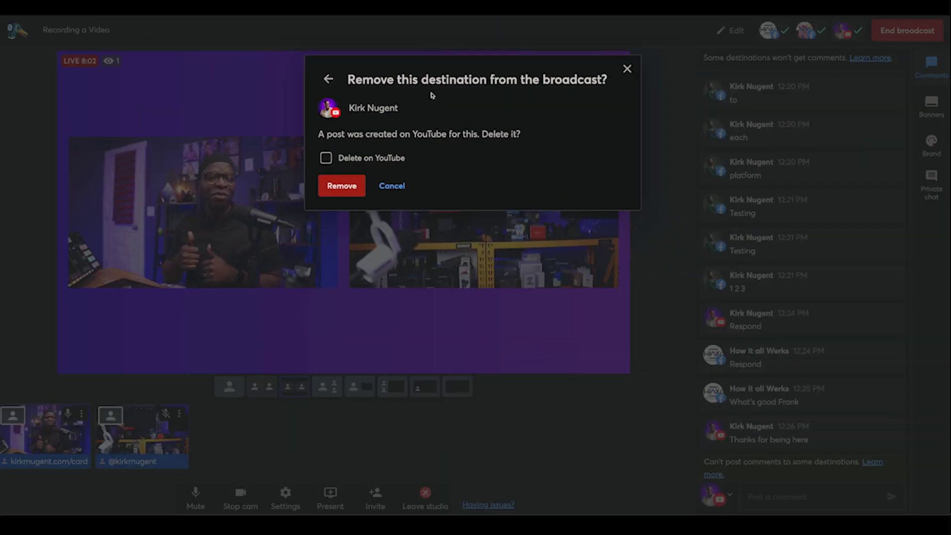
click(327, 157)
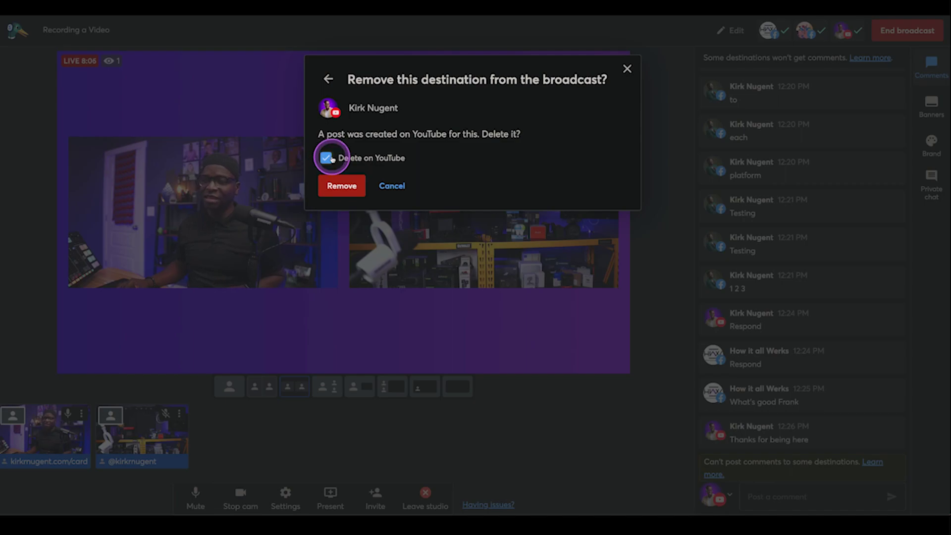
click(340, 186)
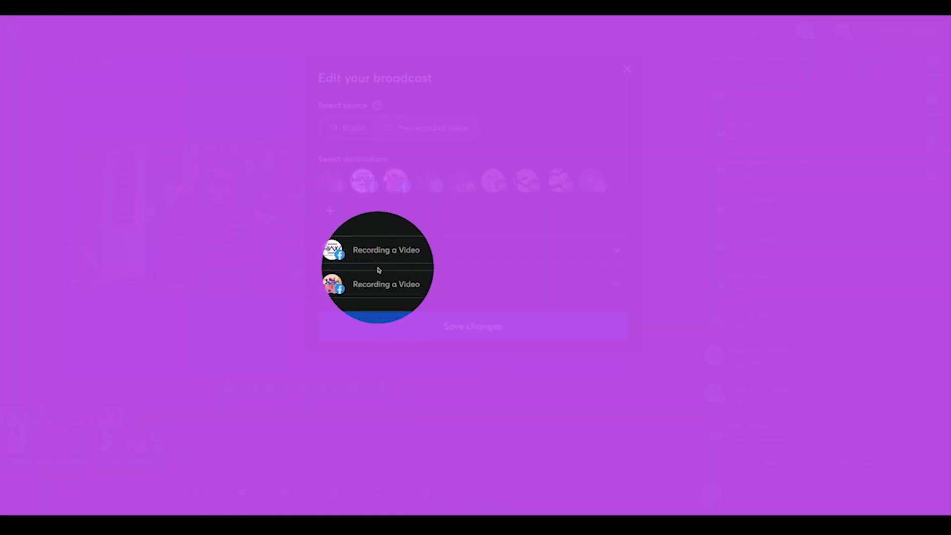
- Remove the How it all Werks Facebook destination along with its Facebook post
click(391, 249)
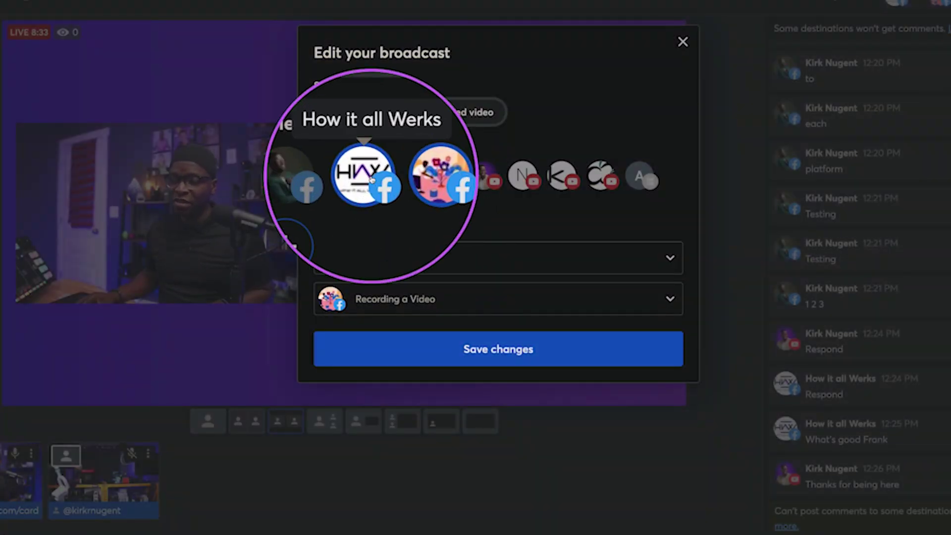
click(366, 176)
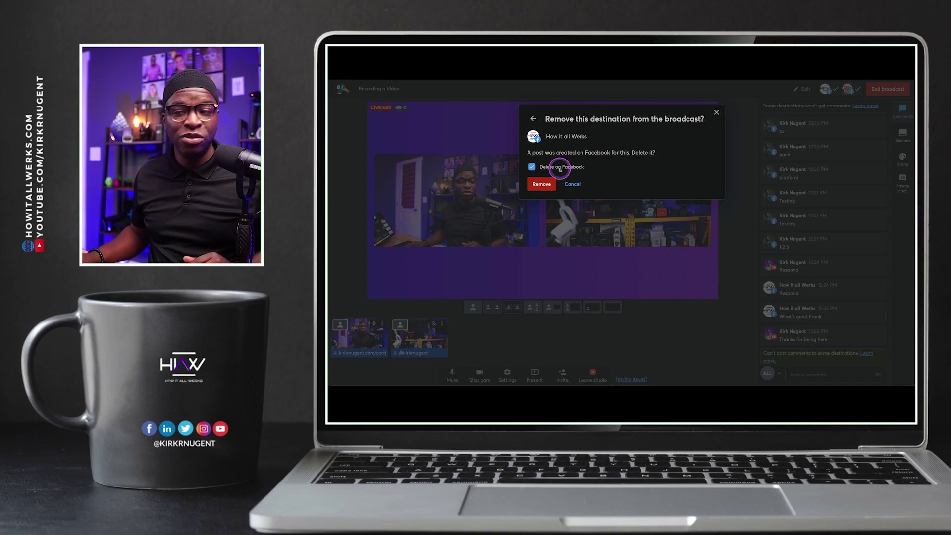
click(540, 184)
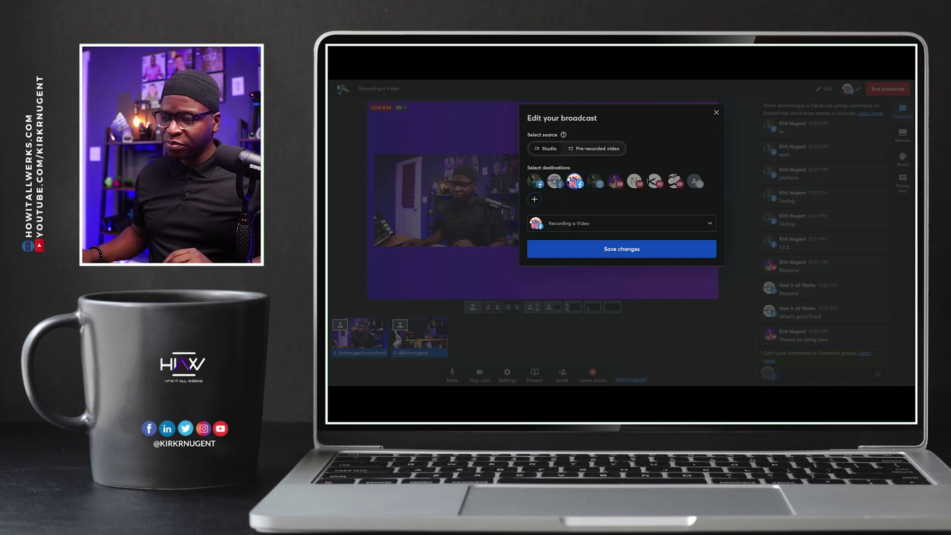
click(546, 184)
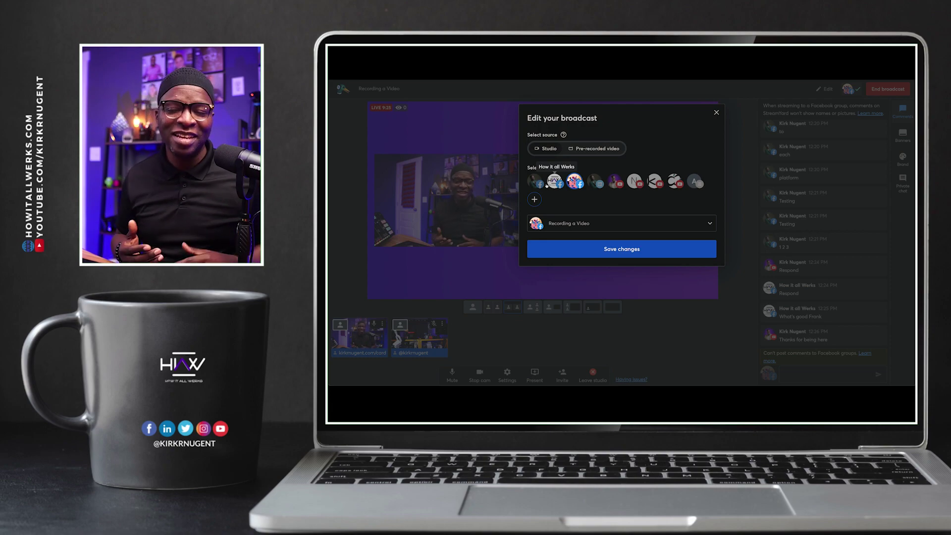
- Close the studio and return to the Broadcasts dashboard listing the Test broadcast
click(604, 194)
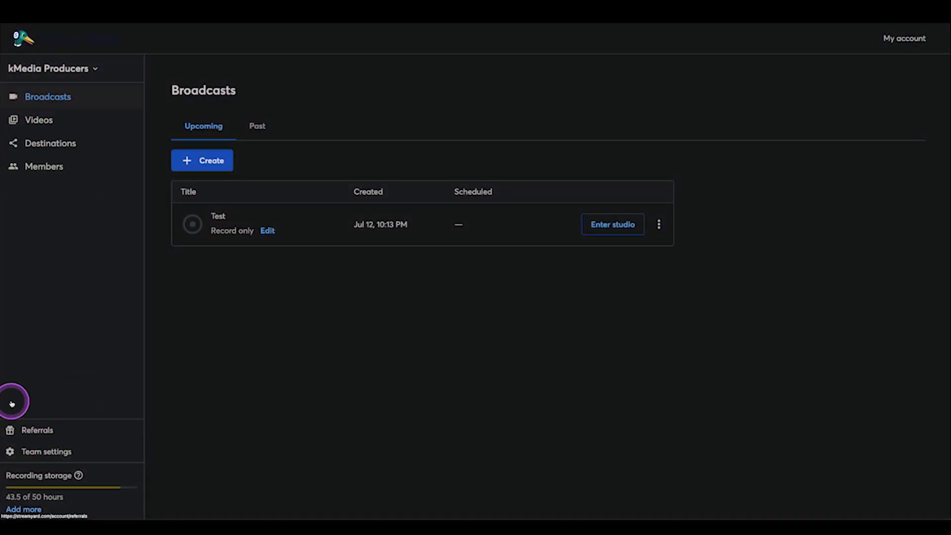
- Look at the team members list and its role filter, then return to the Broadcasts list
click(50, 169)
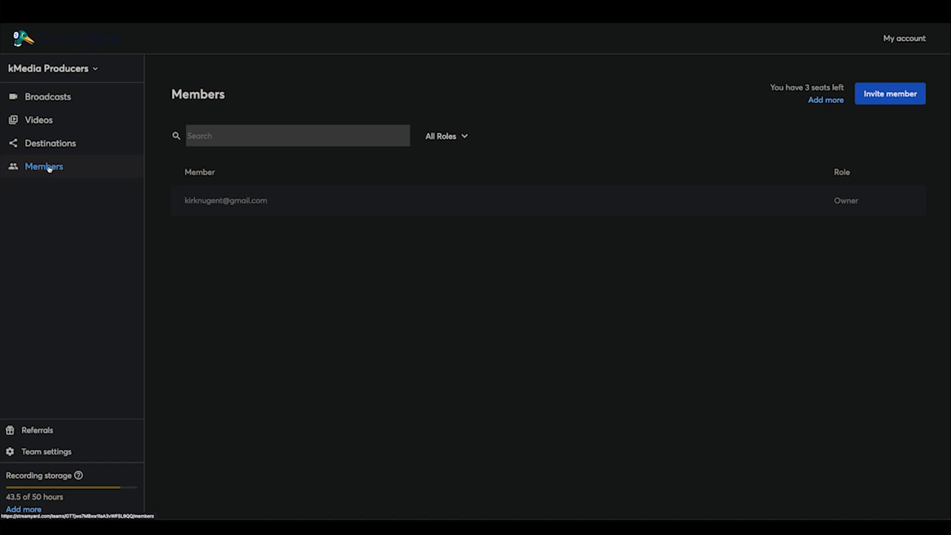
click(463, 137)
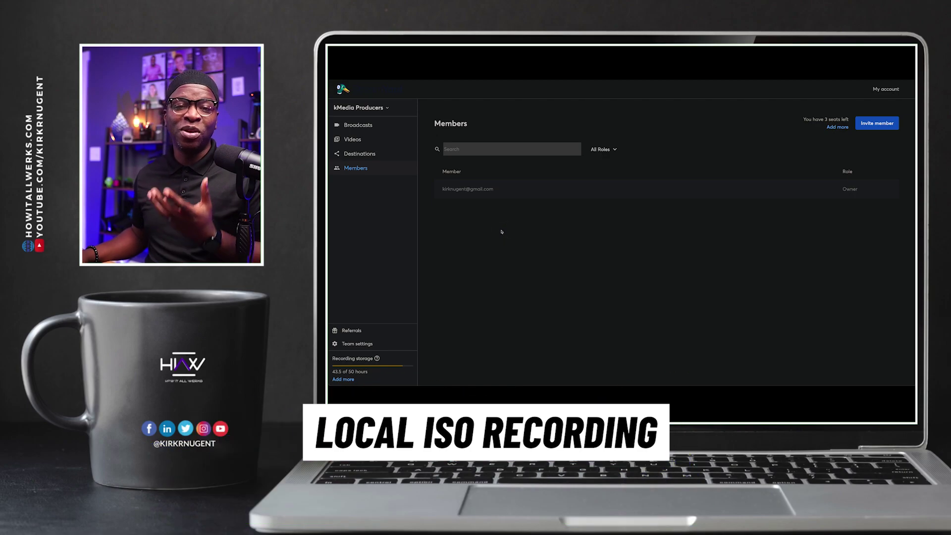
click(357, 126)
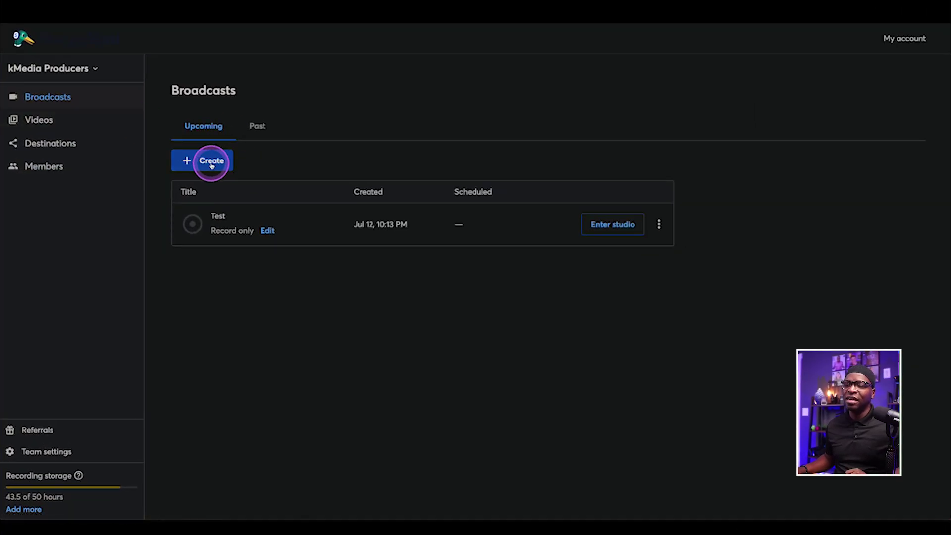
click(211, 162)
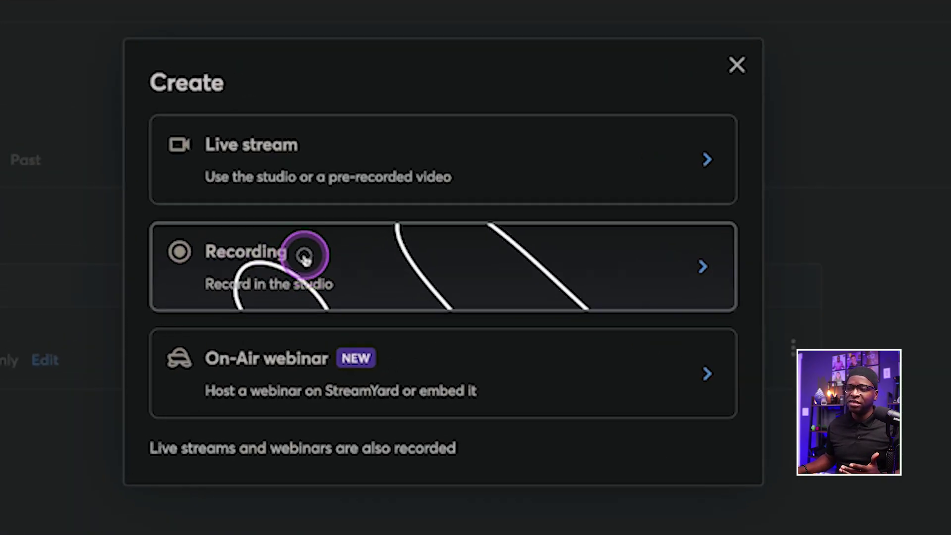
click(349, 208)
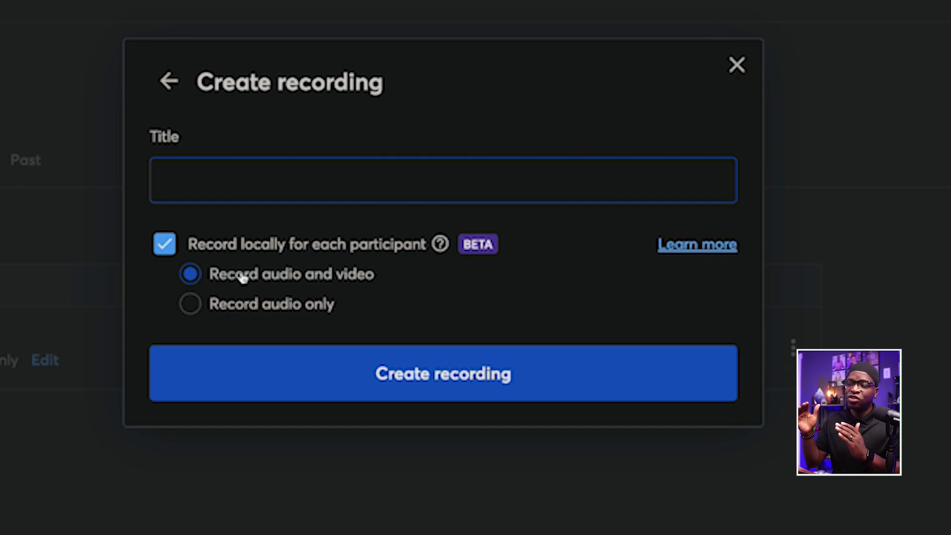
click(164, 242)
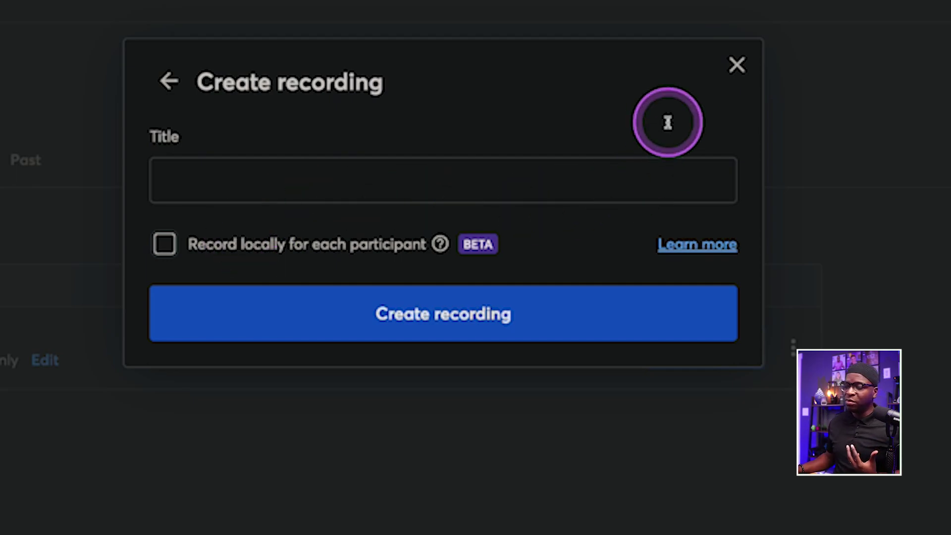
click(736, 65)
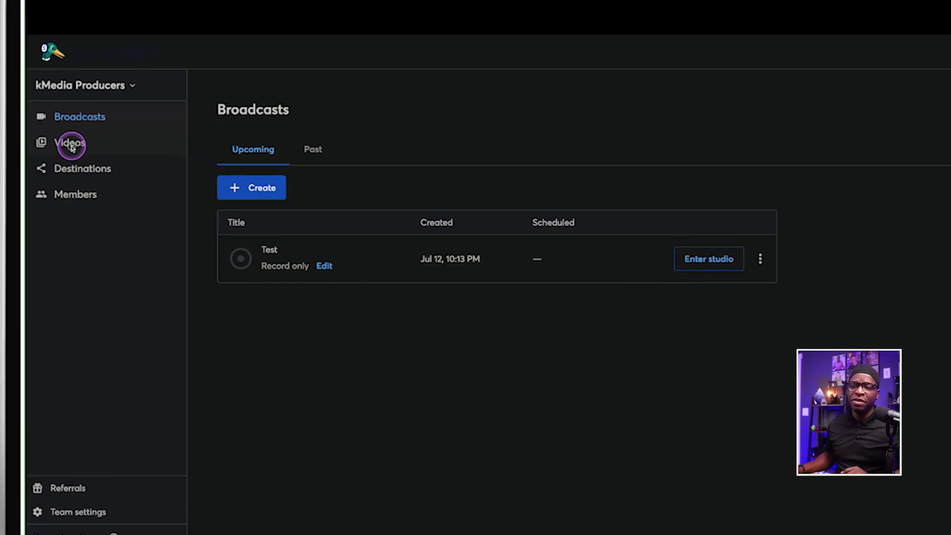
- Open the Recording video's page from Videos, pause playback and view its cloud and local recordings
click(35, 120)
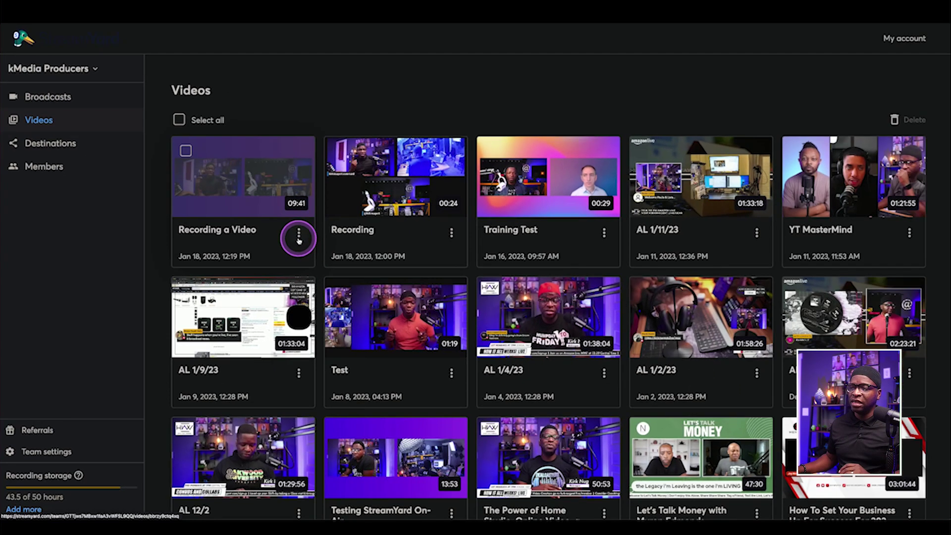
click(254, 170)
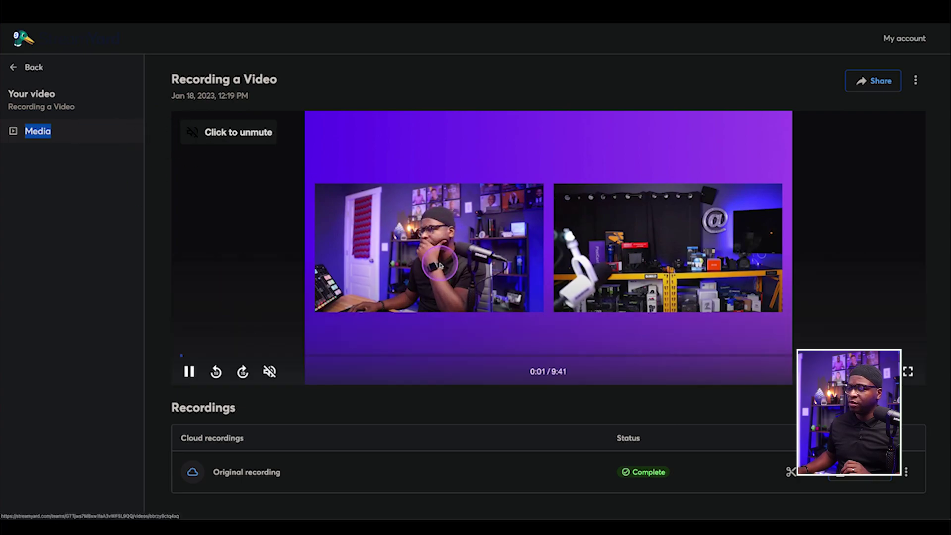
click(20, 67)
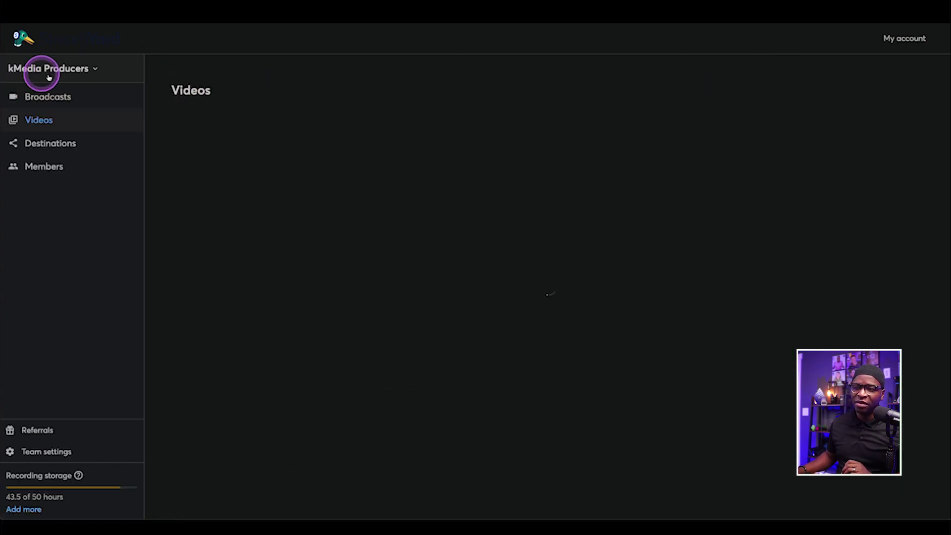
click(384, 186)
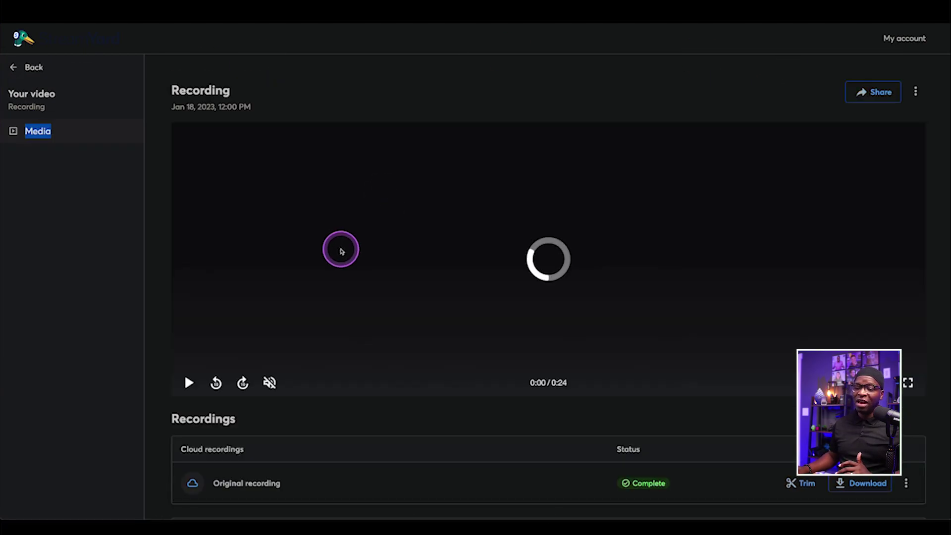
scroll(342, 258, down, 3)
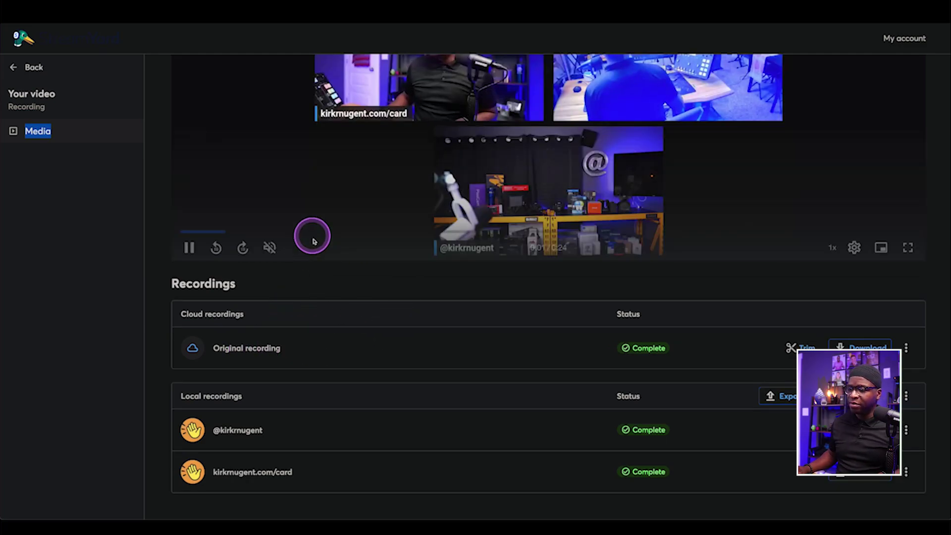
click(190, 247)
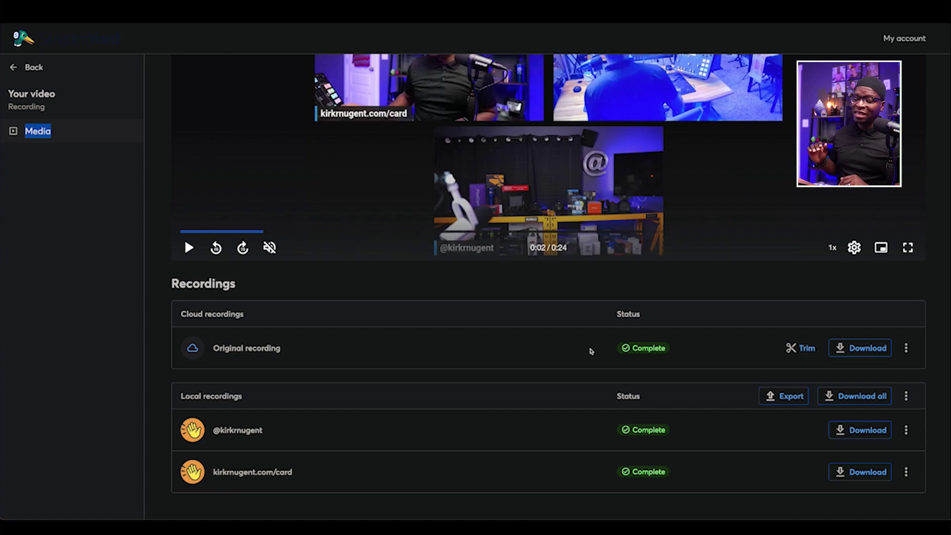
click(294, 417)
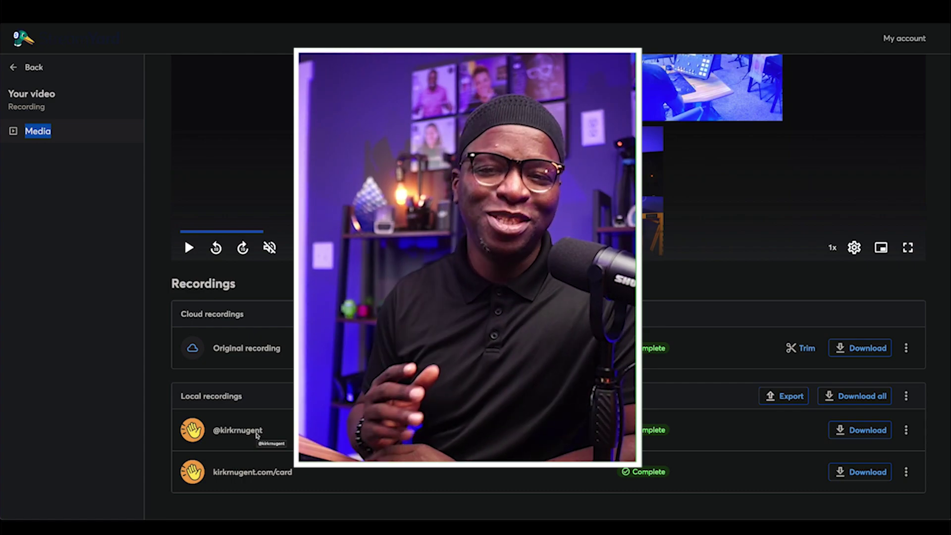
click(257, 433)
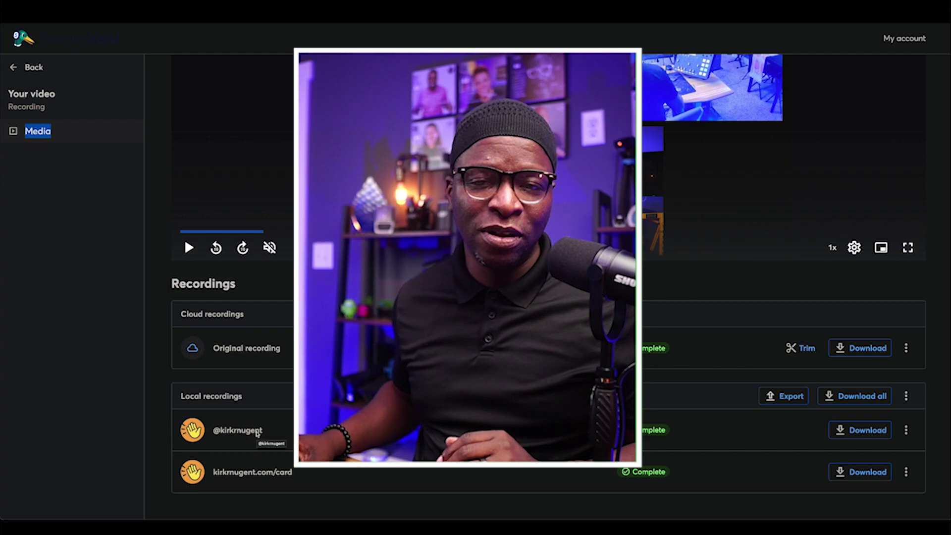
click(257, 425)
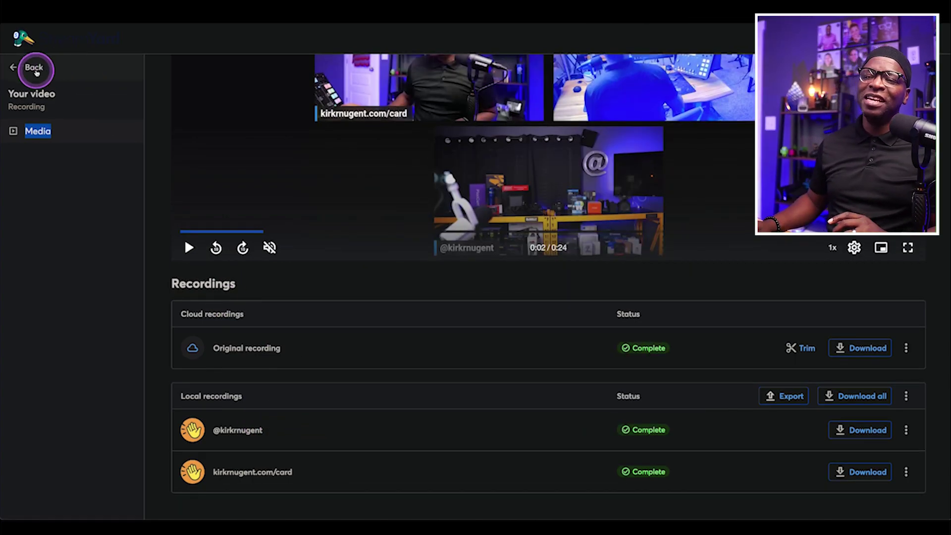
- From Broadcasts, create a live stream with a pre-recorded video source and open the recording chooser
click(34, 73)
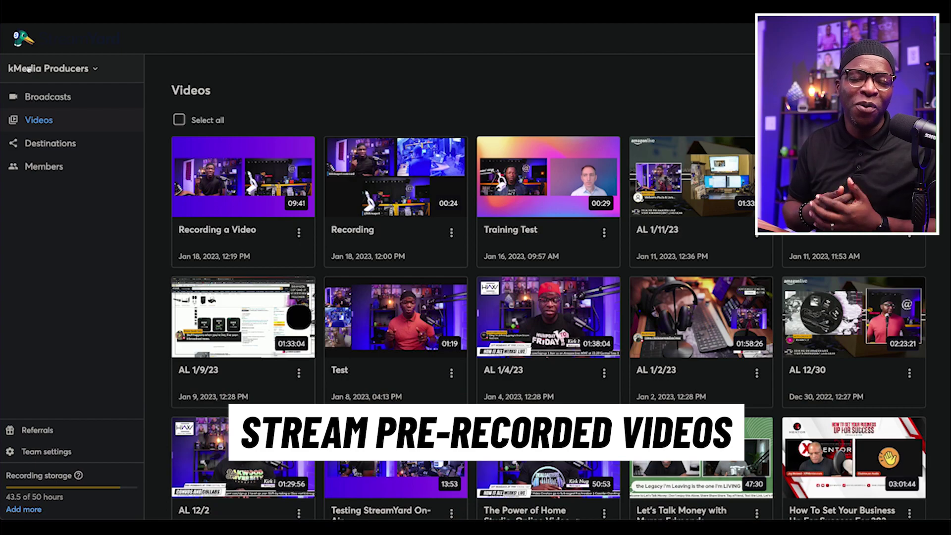
click(44, 96)
click(213, 162)
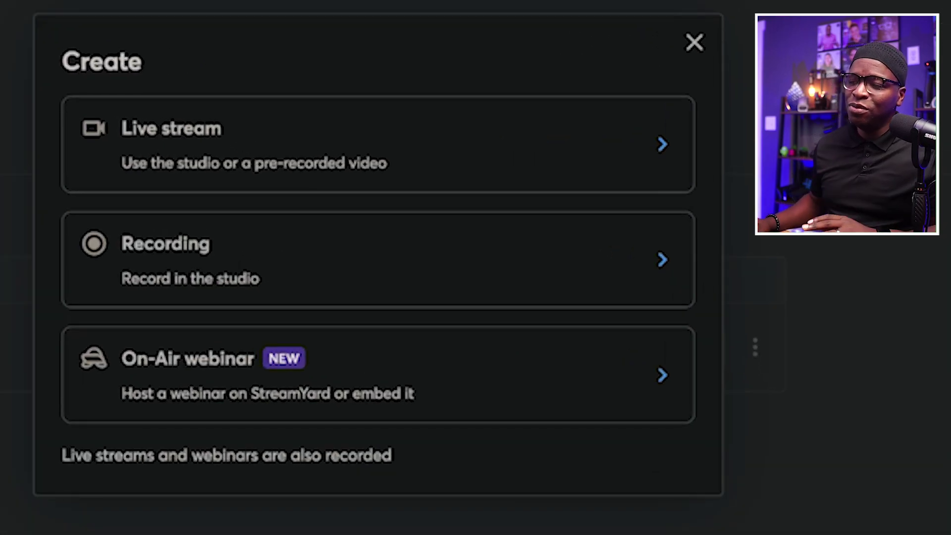
click(207, 151)
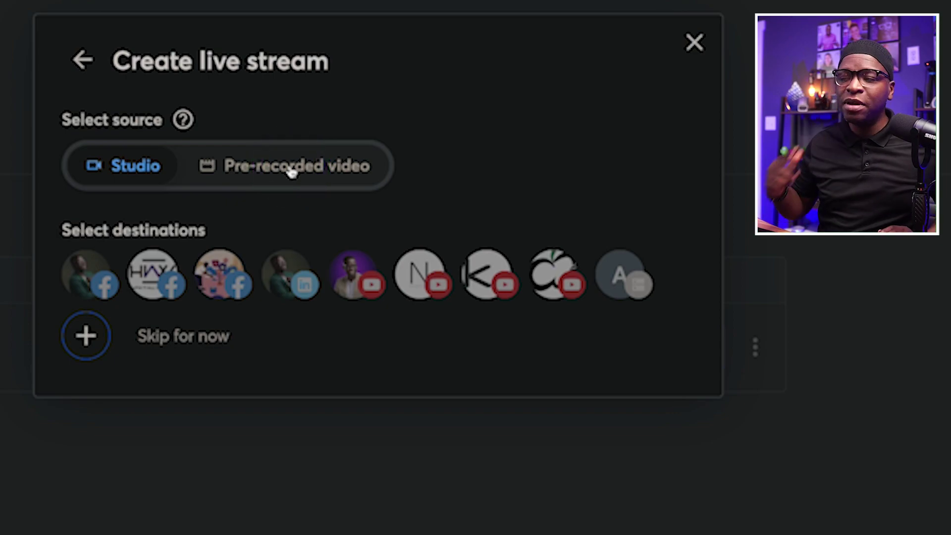
click(293, 172)
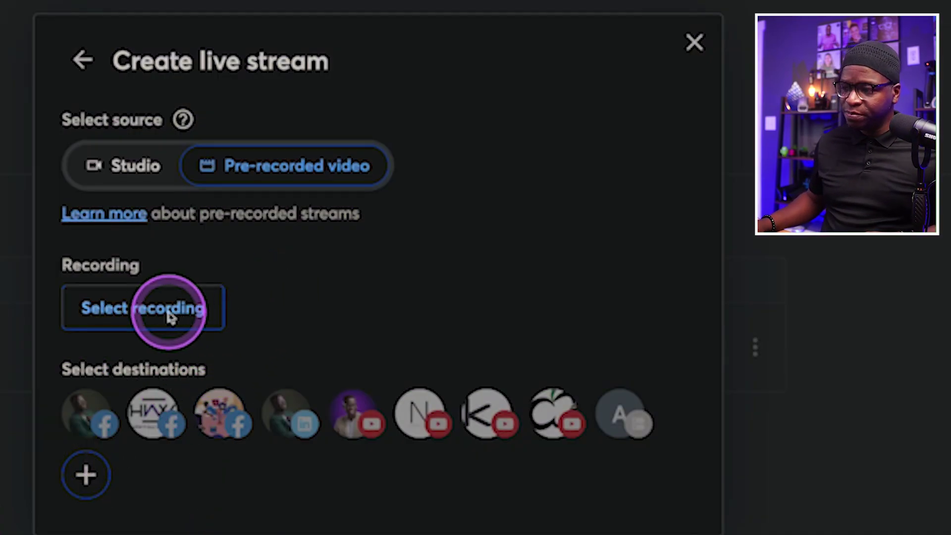
click(155, 313)
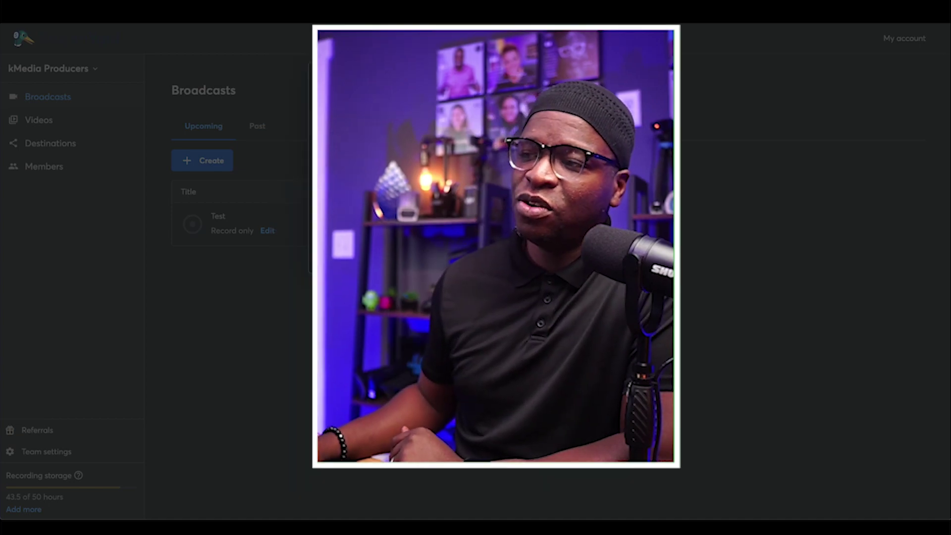
- Start a studio recording setup instead and turn on Record locally for participants
click(332, 86)
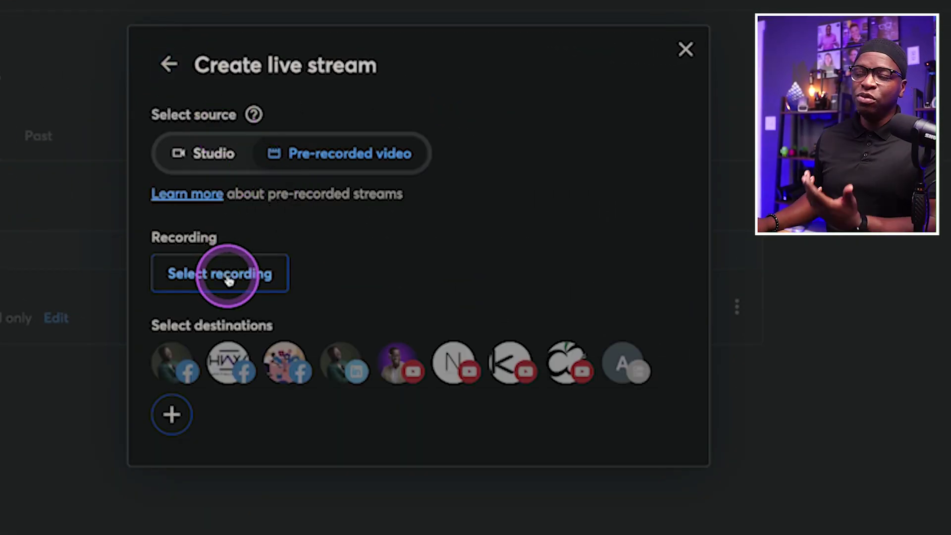
click(168, 64)
click(260, 233)
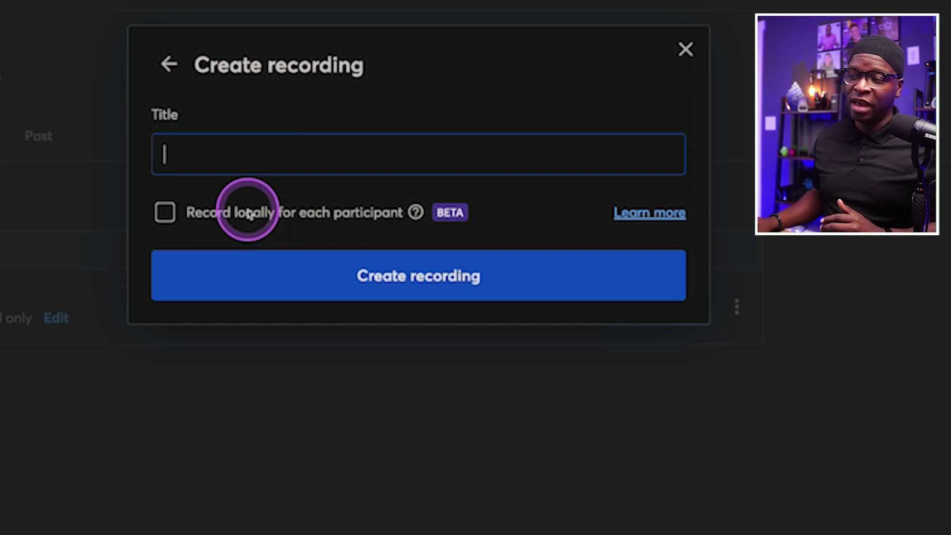
click(249, 214)
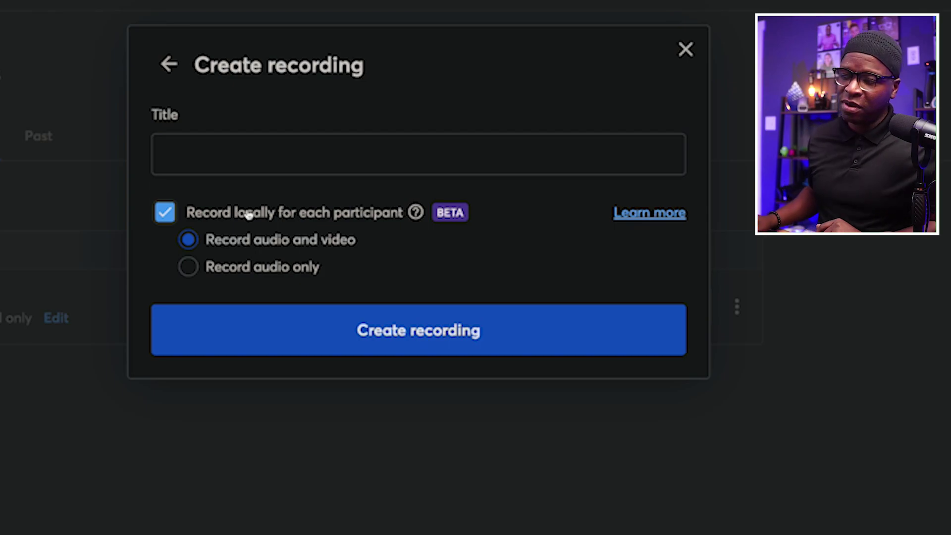
- Set up a live stream from a pre-recorded video and list recordings from Past broadcasts
click(172, 63)
click(259, 136)
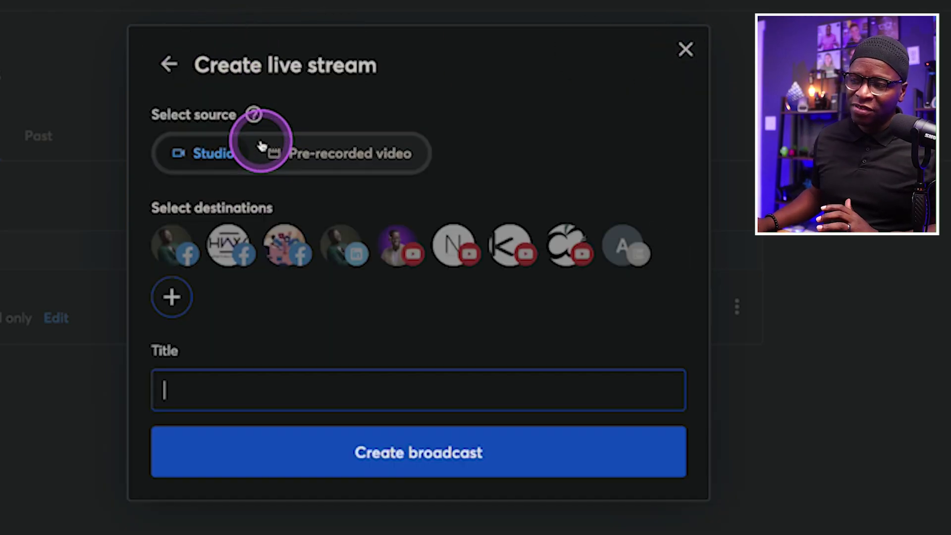
click(337, 156)
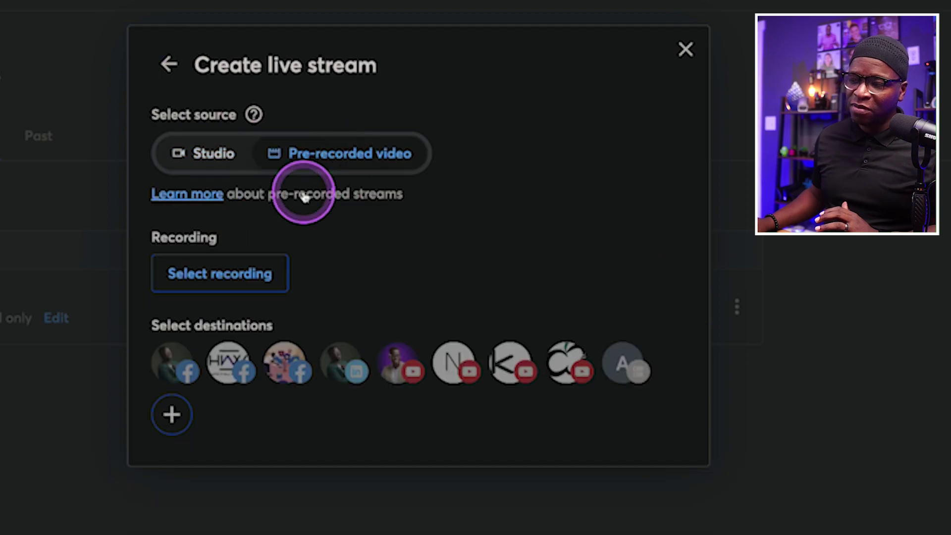
click(214, 279)
click(365, 129)
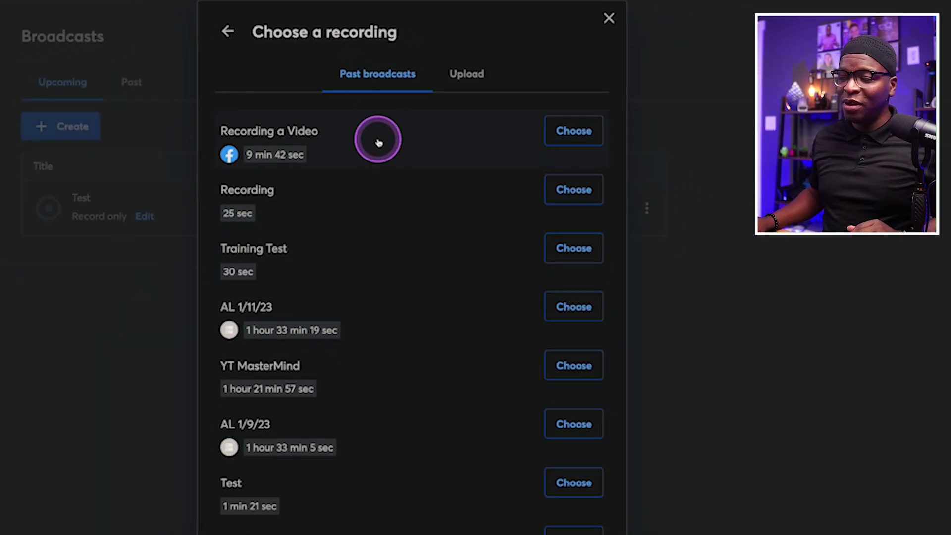
- Scroll through the Past broadcasts list to locate Recording a Video
scroll(402, 171, down, 3)
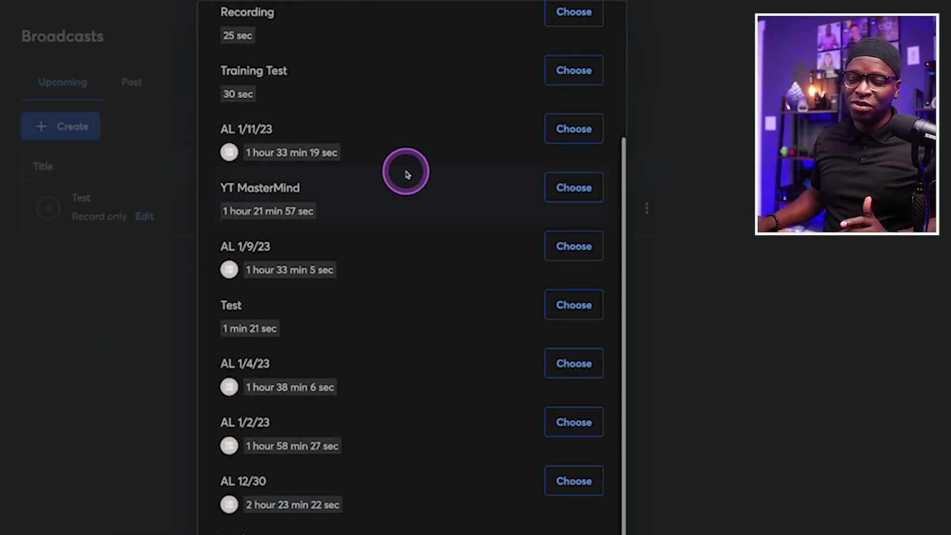
scroll(405, 171, up, 4)
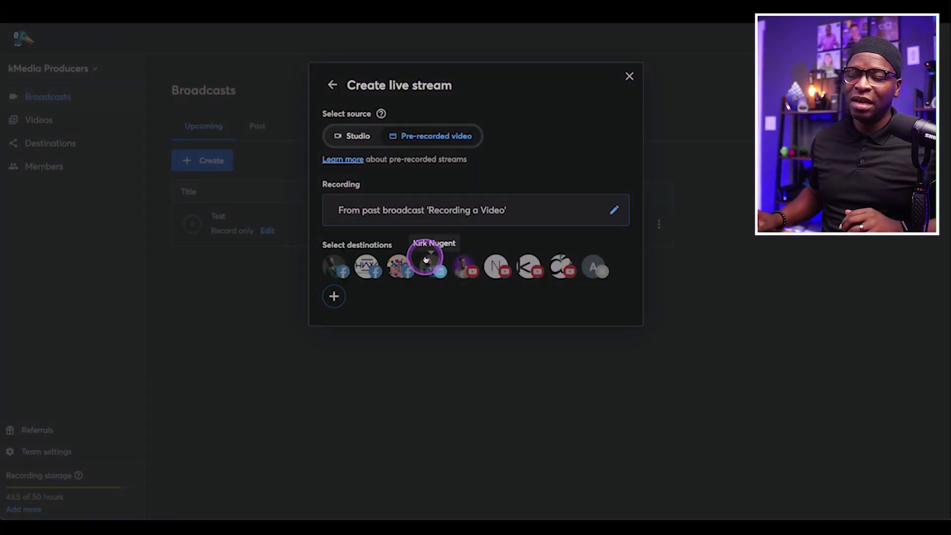
- Select the fourth destination, the LinkedIn account, for the pre-recorded 'Recording a Video' stream
click(425, 259)
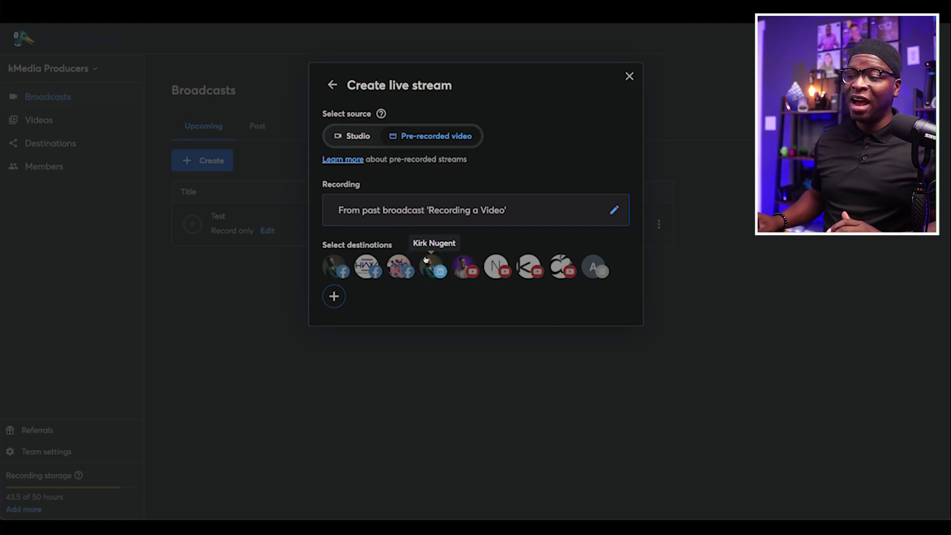